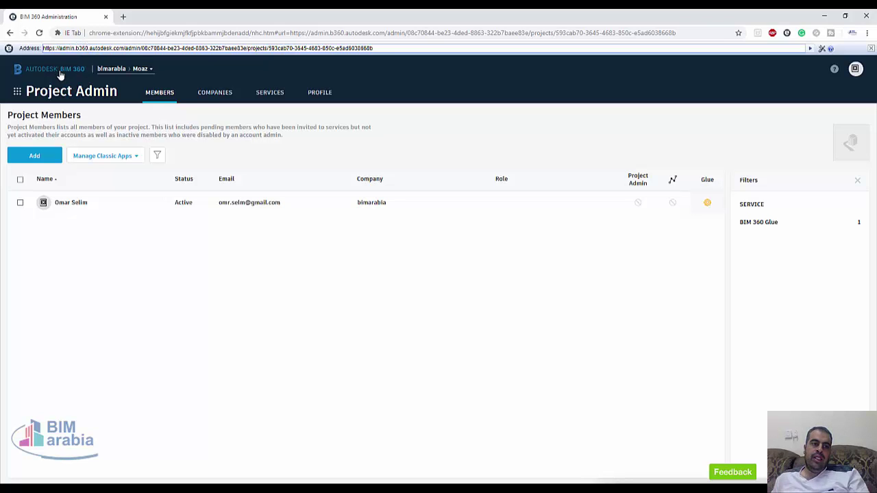
# Go to the account-level Project Directory listing Moaz, oas, Sample Project and SOS.
pyautogui.click(101, 71)
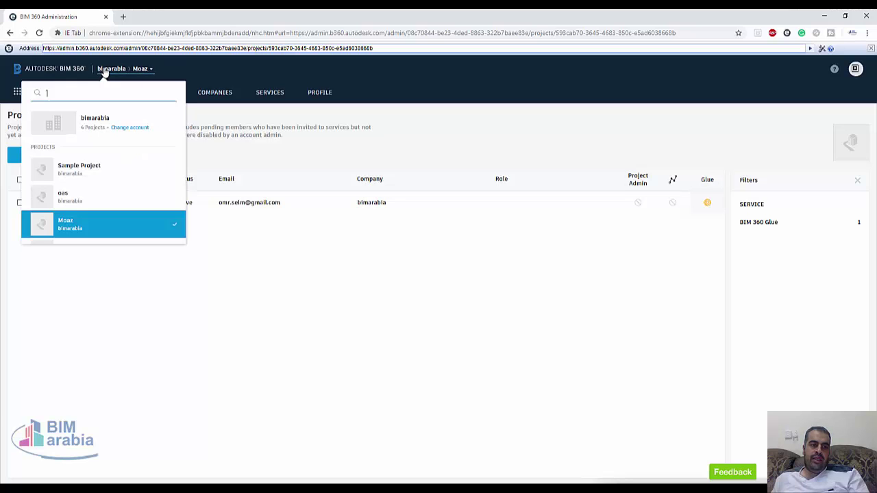
pyautogui.click(76, 122)
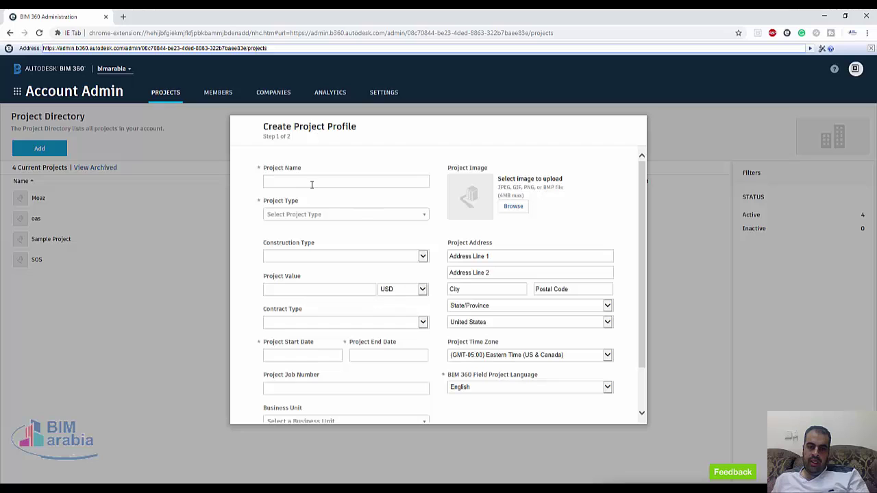
# Name the new project 'xy' with type Data Center, New Construction and value 1.
pyautogui.click(300, 179)
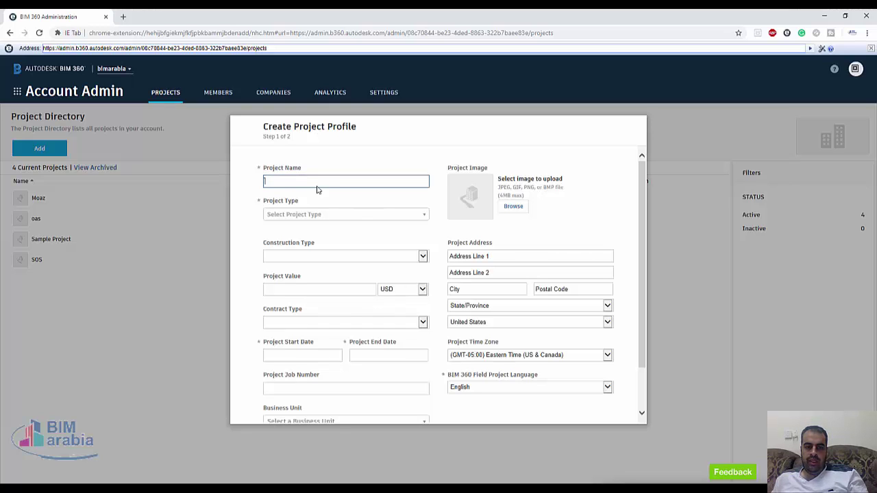
pyautogui.write('ع')
pyautogui.hotkey('ctrl', 'a')
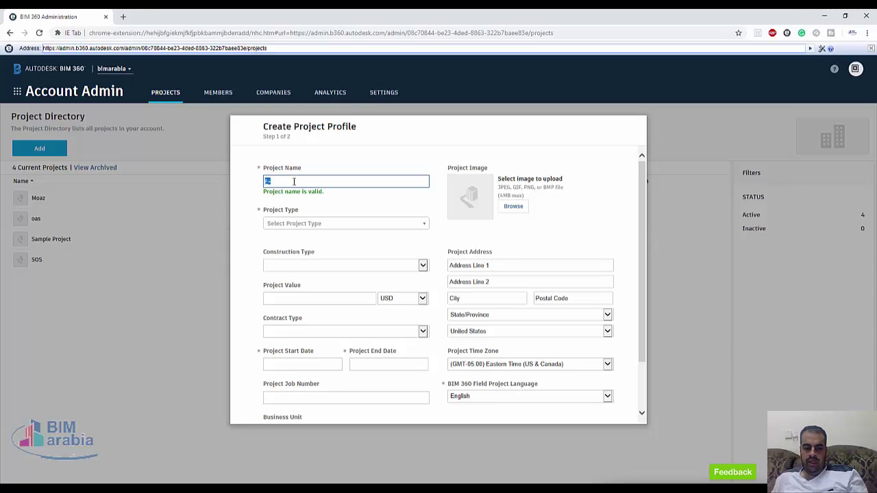
pyautogui.write('xy')
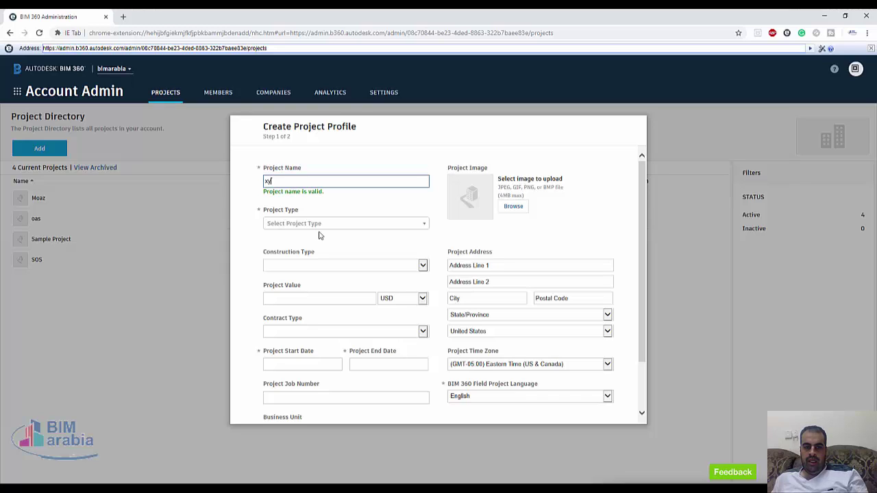
pyautogui.click(425, 226)
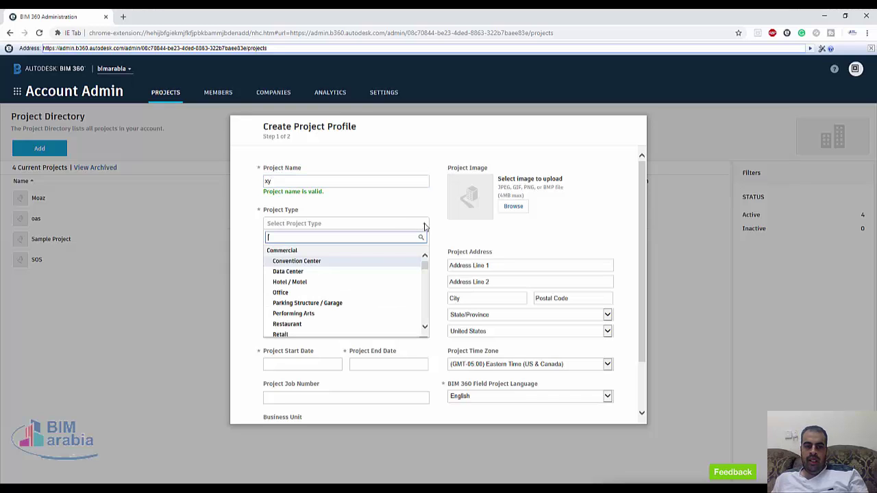
pyautogui.click(294, 272)
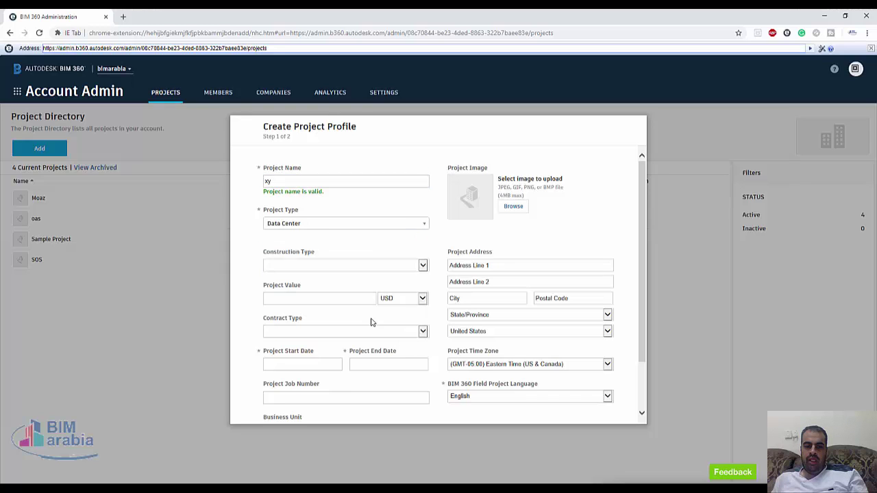
pyautogui.click(331, 269)
pyautogui.click(315, 271)
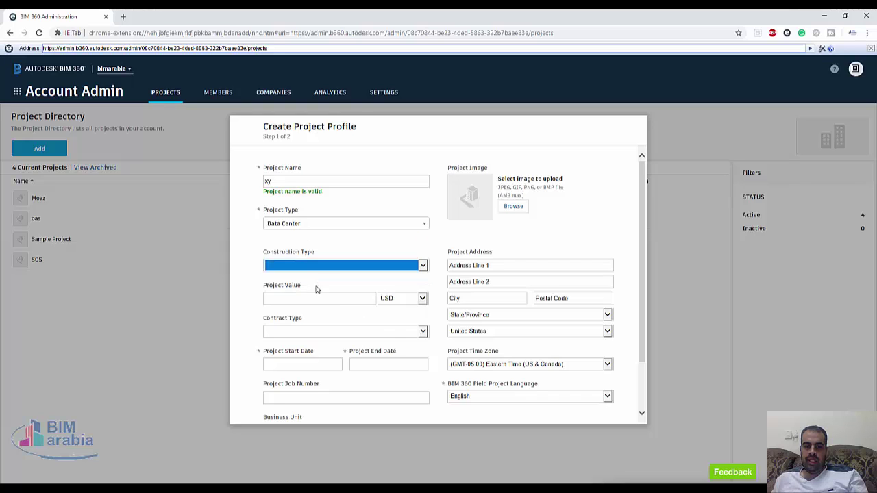
pyautogui.click(322, 297)
pyautogui.write('1')
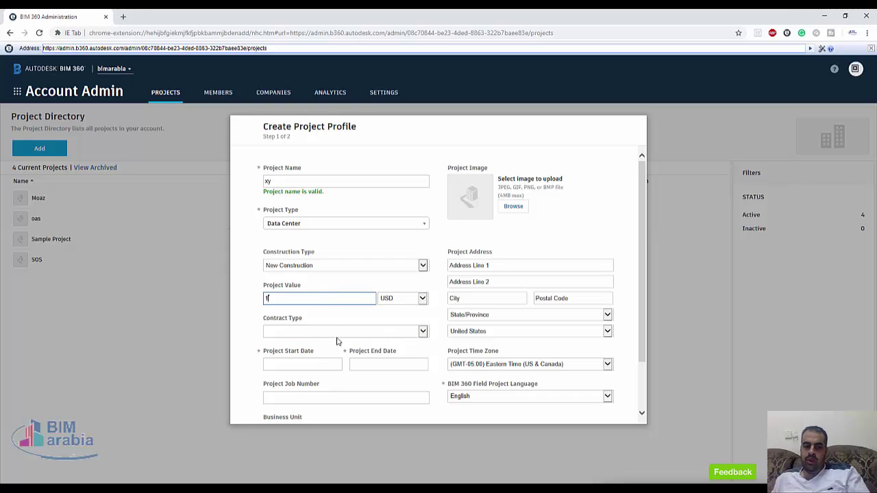
# Set contract type IPD and dates from Jan 01, 2019 to Jan 18, 2029.
pyautogui.click(304, 333)
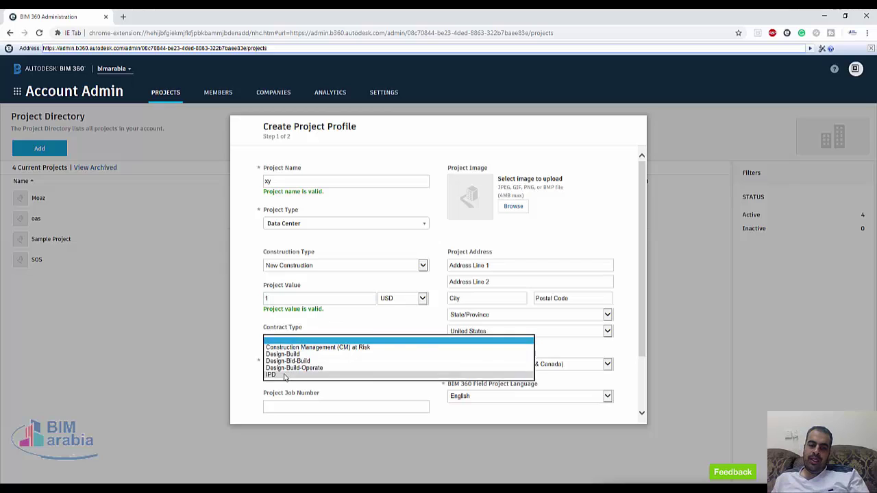
pyautogui.click(274, 357)
pyautogui.click(288, 374)
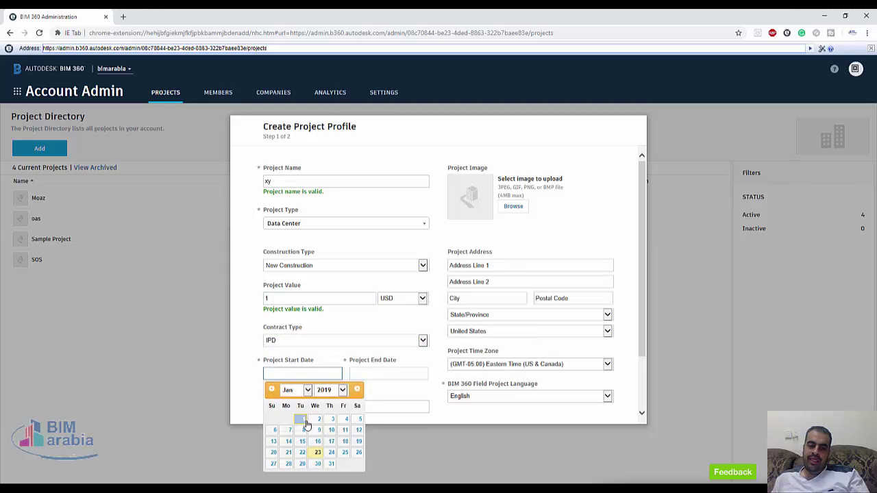
pyautogui.click(307, 421)
pyautogui.click(389, 375)
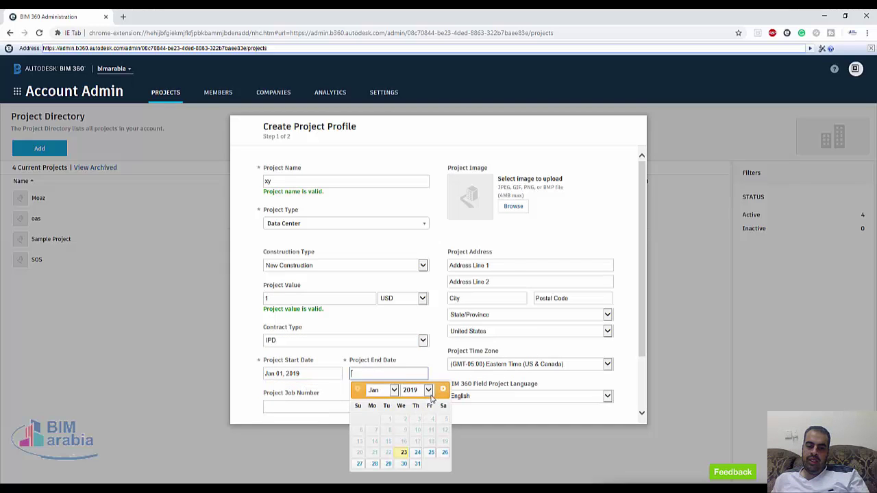
pyautogui.click(428, 391)
pyautogui.click(421, 459)
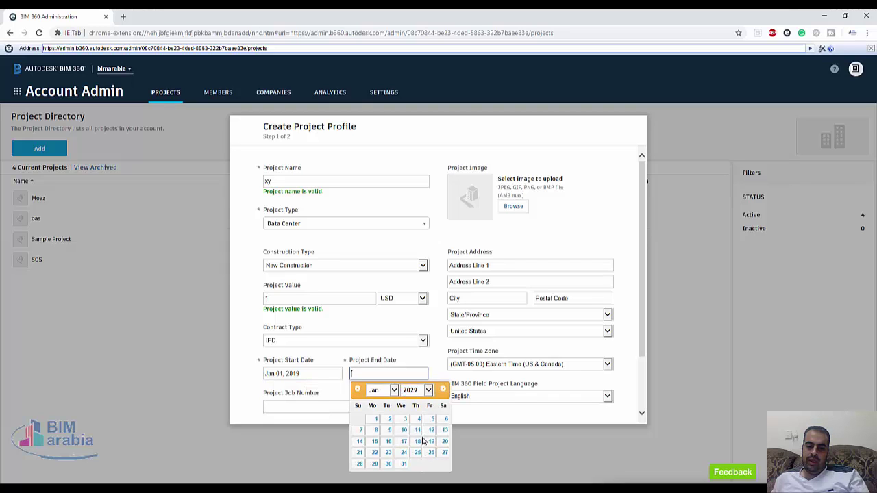
pyautogui.click(420, 440)
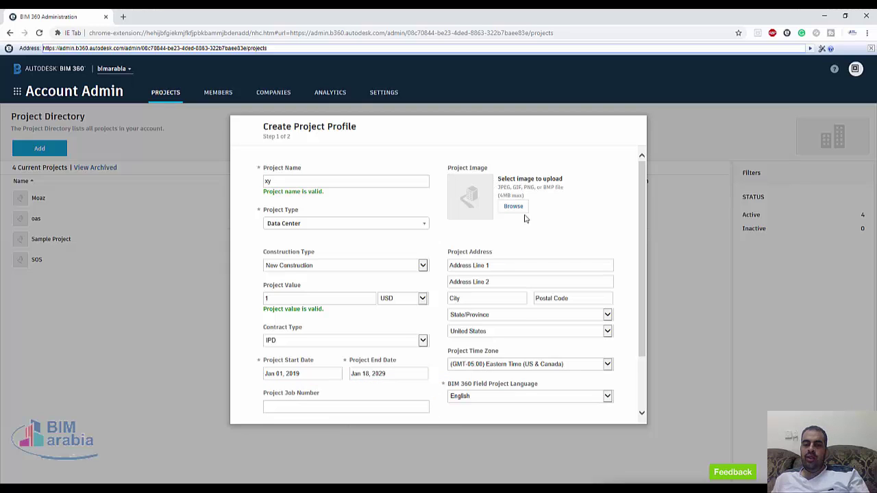
pyautogui.scroll(-2, 512, 377)
# Save the profile and activate BIM 360 Glue with the matched user as admin, company bimarabia.
pyautogui.click(582, 409)
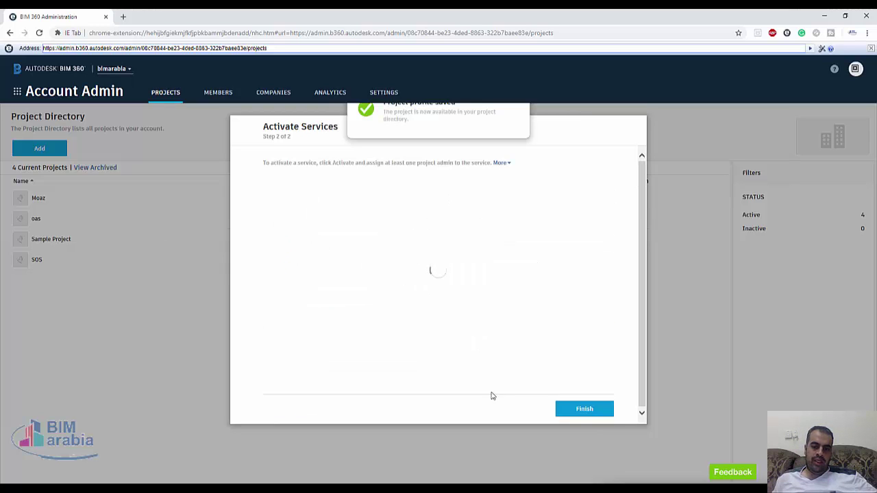
pyautogui.click(608, 197)
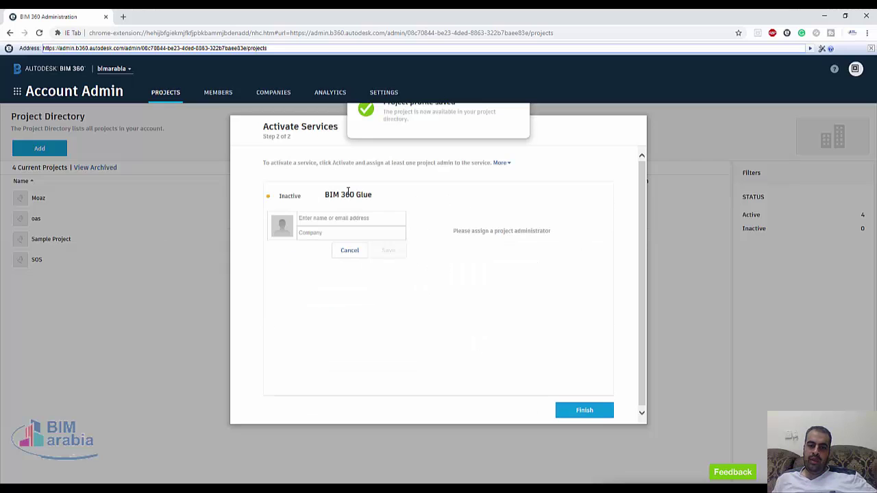
pyautogui.click(336, 216)
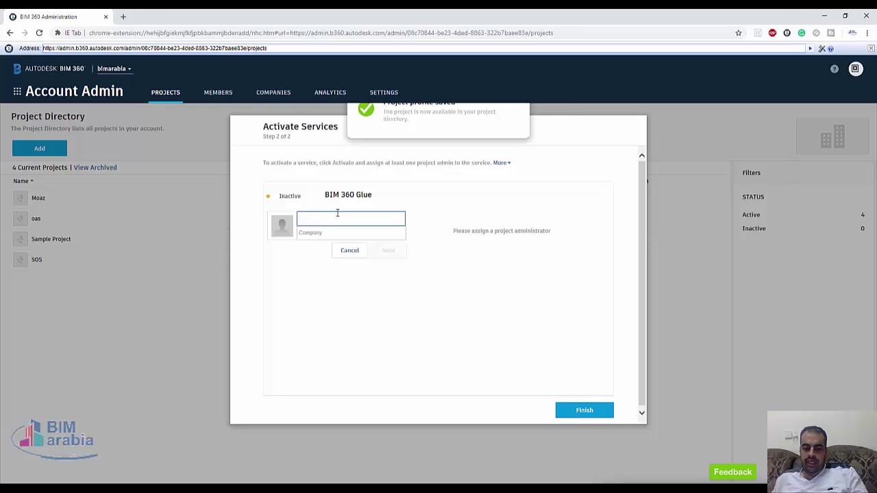
pyautogui.write('om')
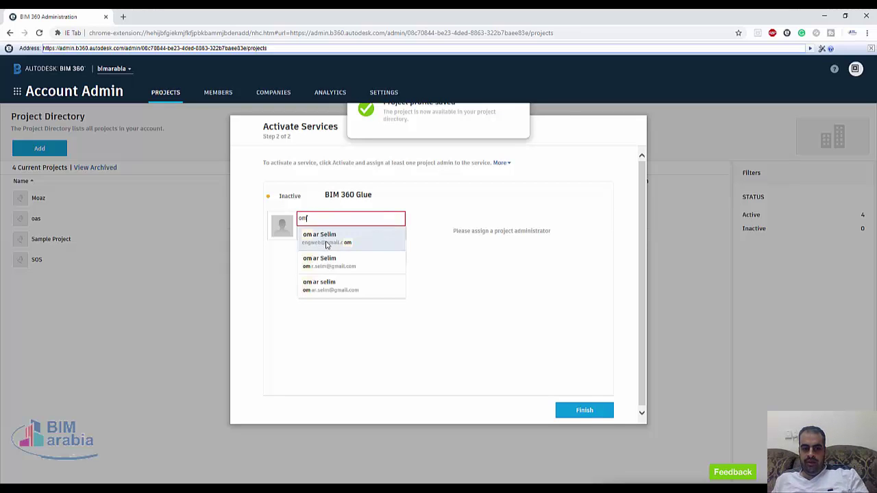
pyautogui.click(354, 267)
pyautogui.write('b')
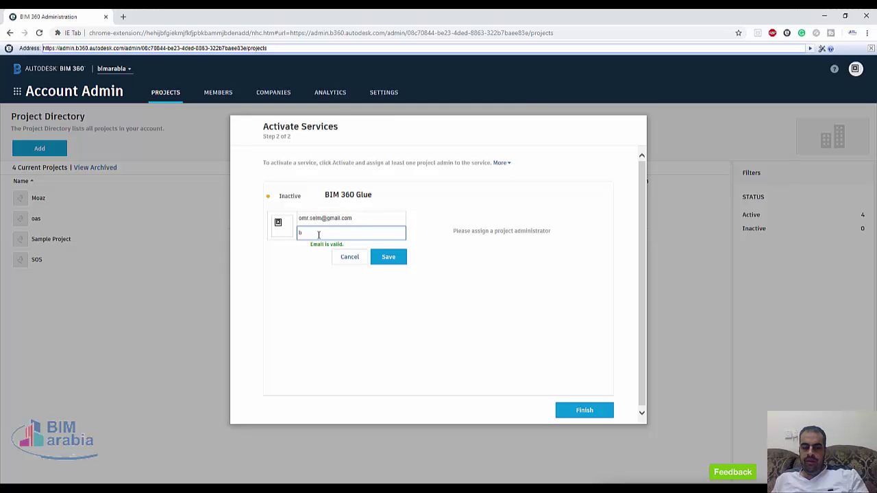
pyautogui.click(322, 245)
pyautogui.click(387, 257)
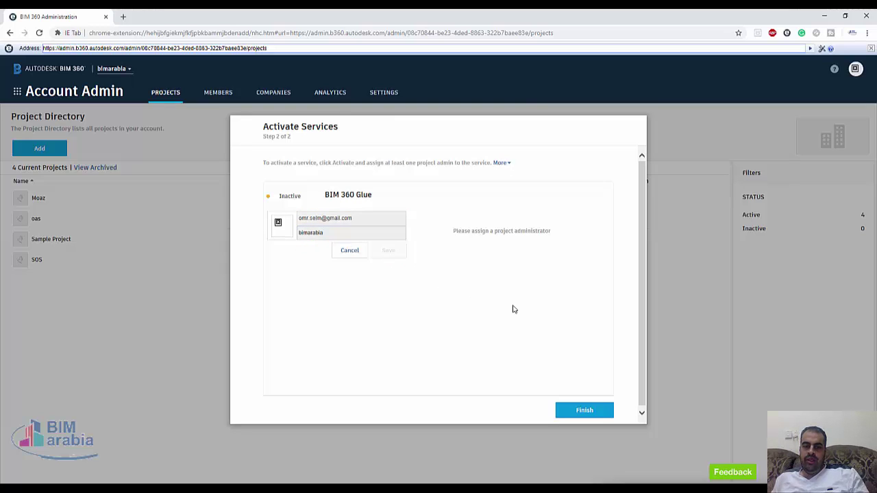
pyautogui.click(600, 412)
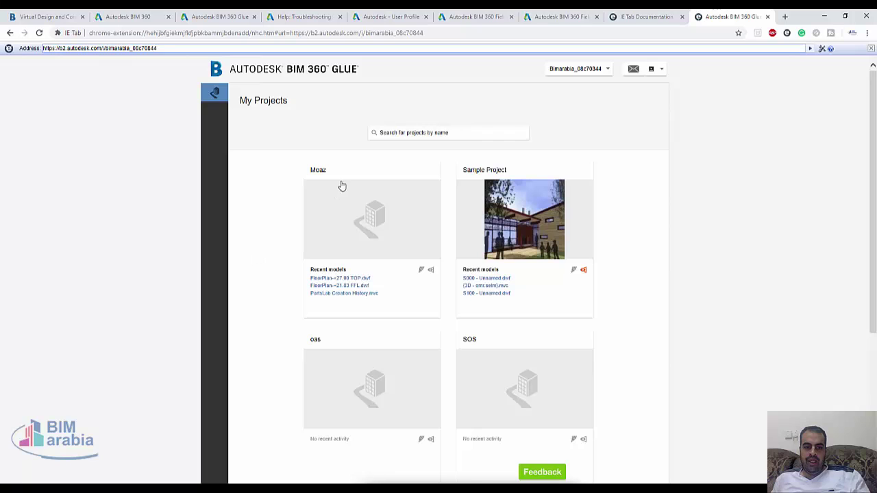
# Scroll BIM 360 Glue's My Projects to find the new xy project.
pyautogui.scroll(-3, 692, 339)
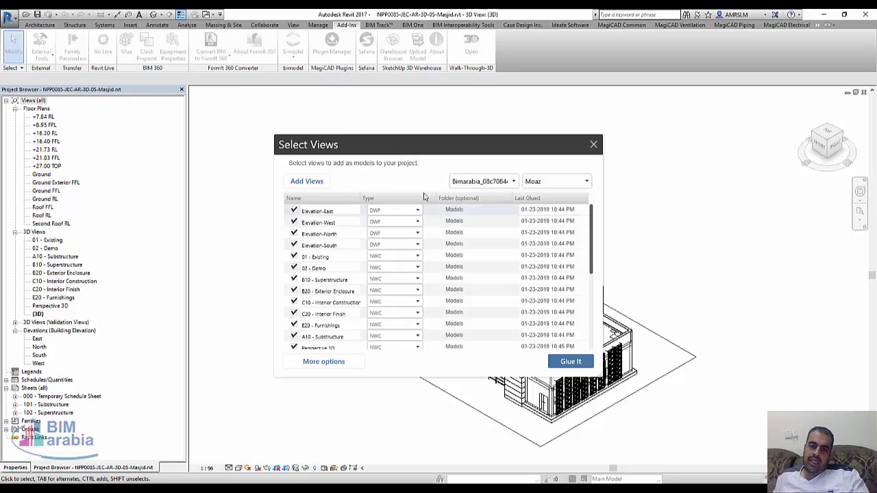
# Keep the current account and choose xy as the Select Views target project.
pyautogui.click(513, 182)
pyautogui.click(482, 193)
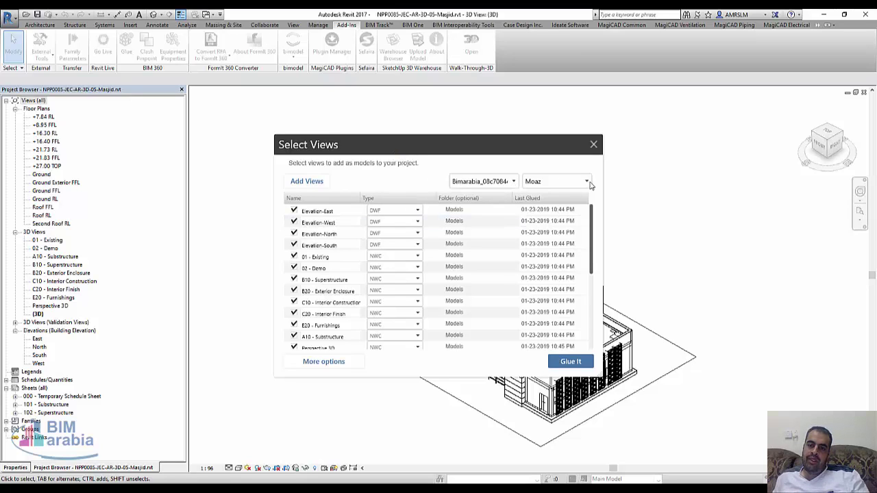
pyautogui.click(587, 182)
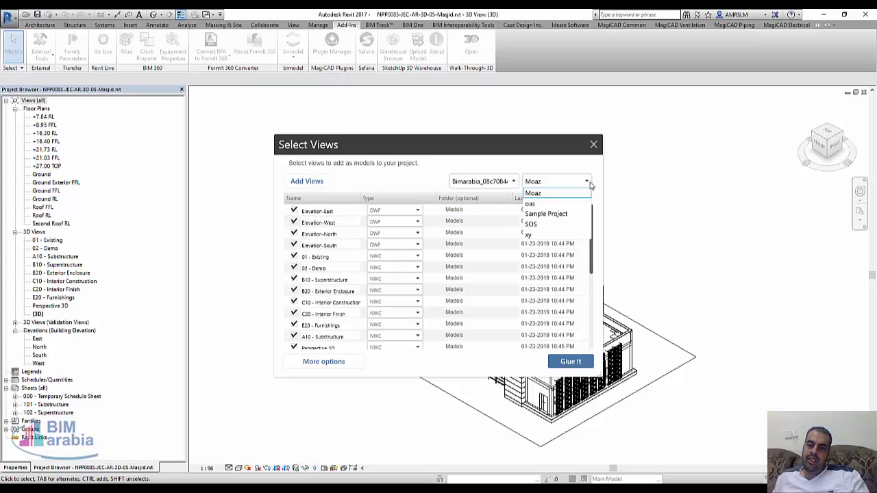
pyautogui.click(538, 237)
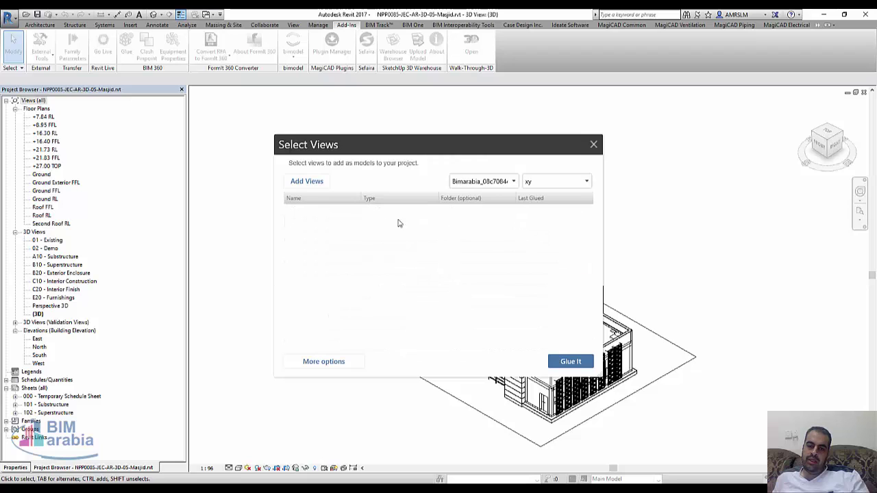
# Add the 01 - Existing and 02 - Demo views to the glue list.
pyautogui.click(307, 182)
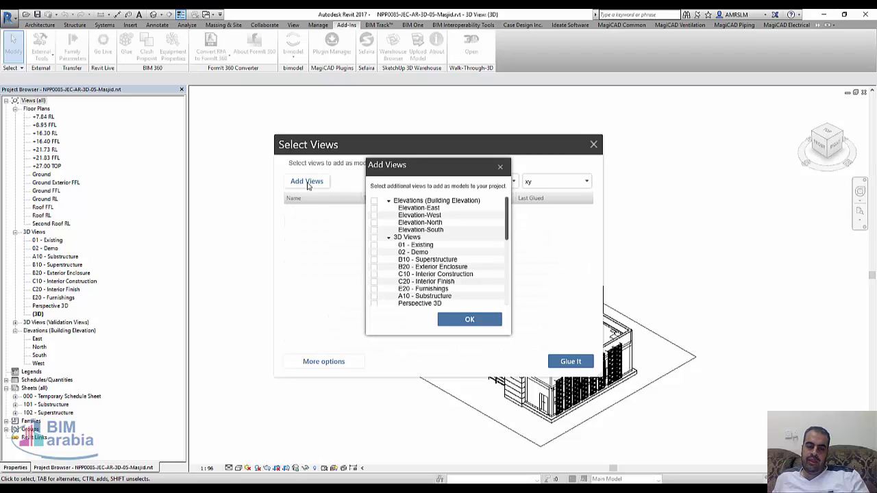
pyautogui.click(374, 253)
pyautogui.click(373, 245)
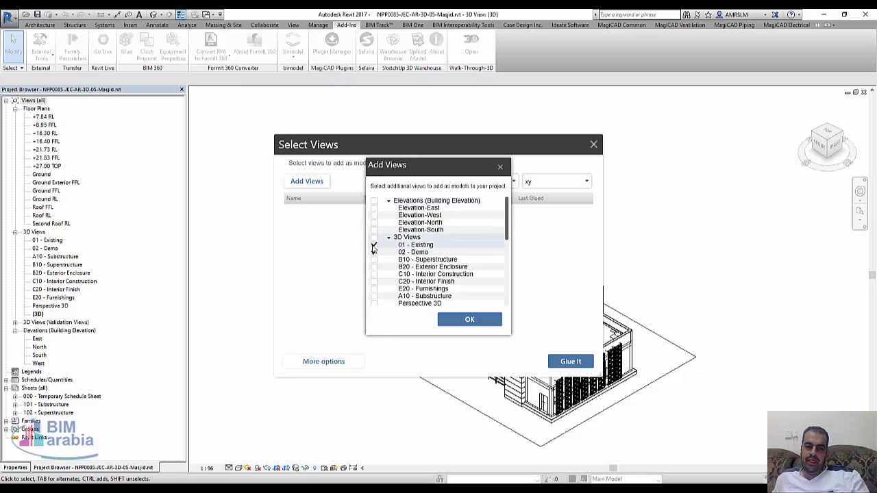
pyautogui.click(469, 319)
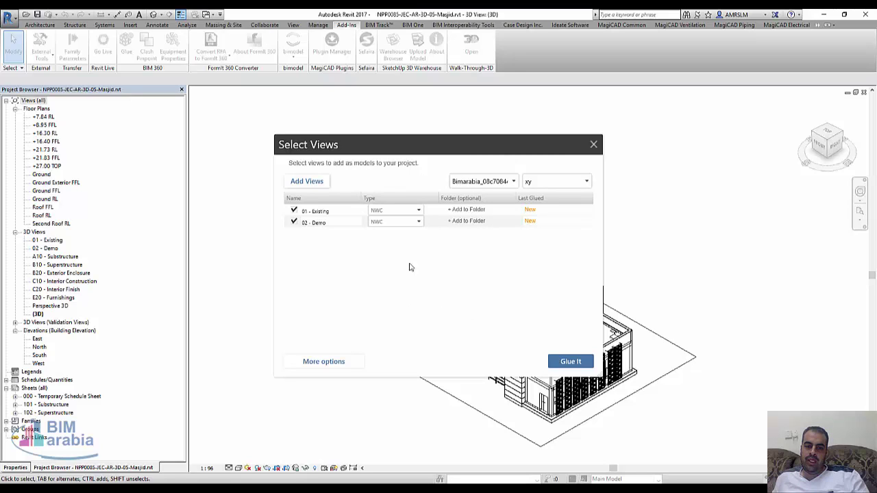
# Set 01 - Existing to export as DWF and show the extra gluing options.
pyautogui.click(415, 211)
pyautogui.click(392, 228)
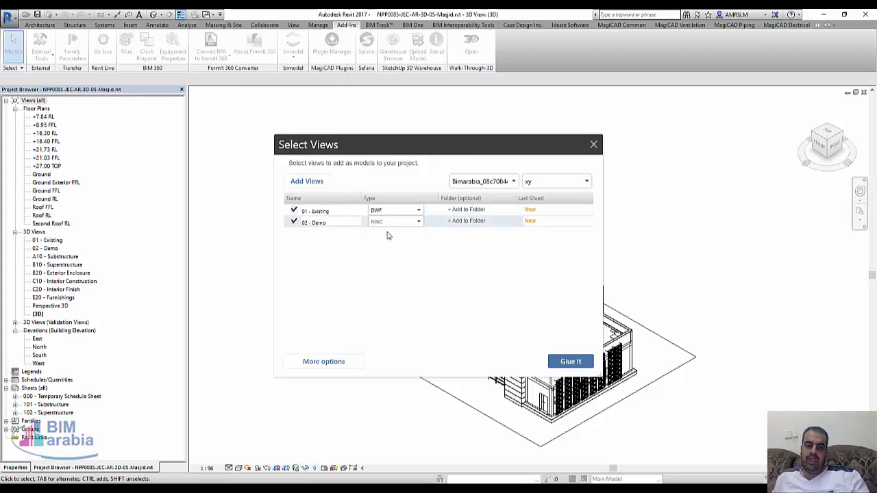
pyautogui.click(468, 210)
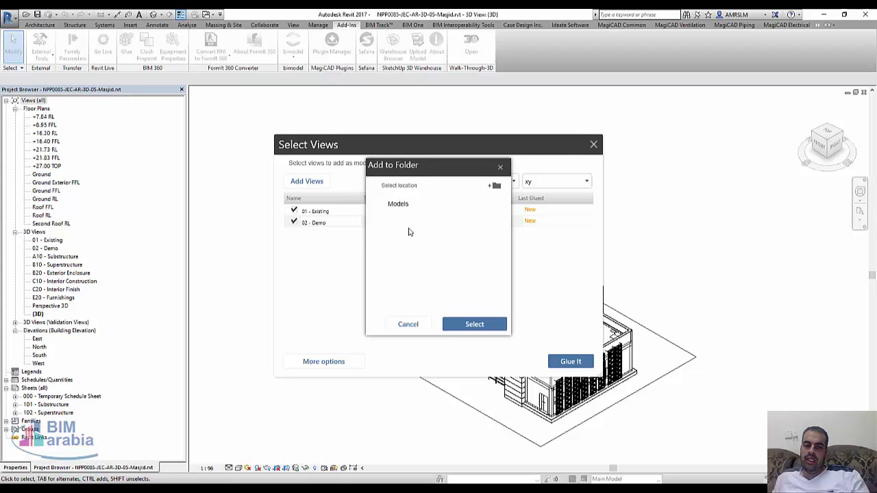
pyautogui.click(409, 326)
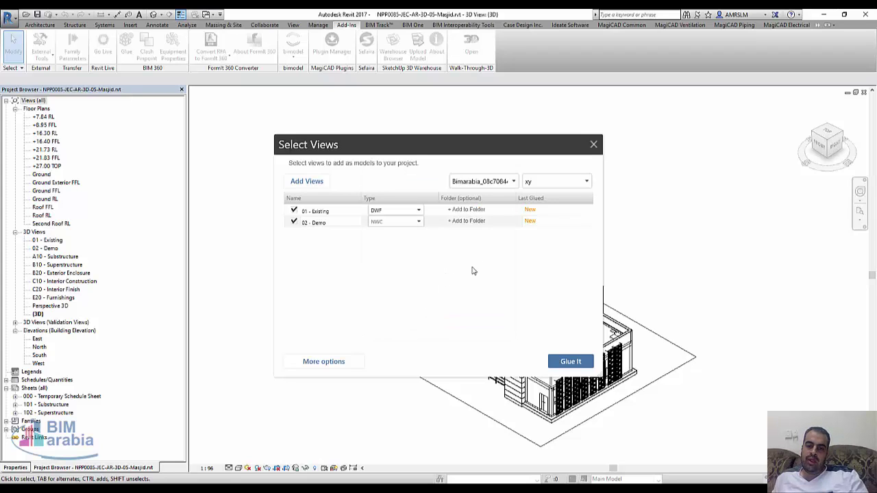
pyautogui.click(346, 364)
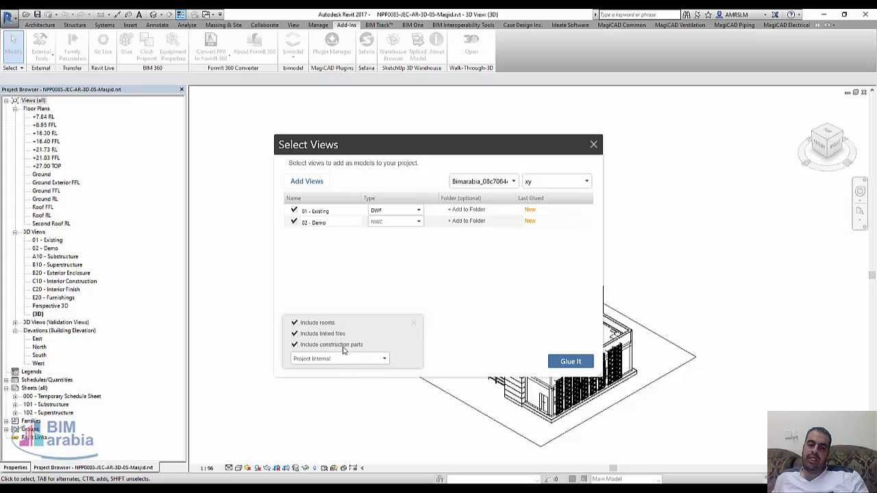
# Glue the two views into xy and dismiss the Gluing in Progress notice.
pyautogui.click(571, 361)
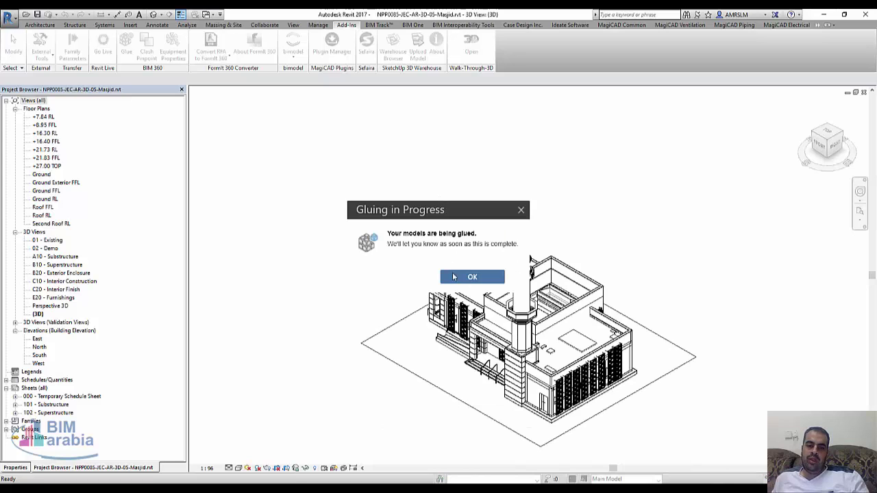
pyautogui.click(457, 281)
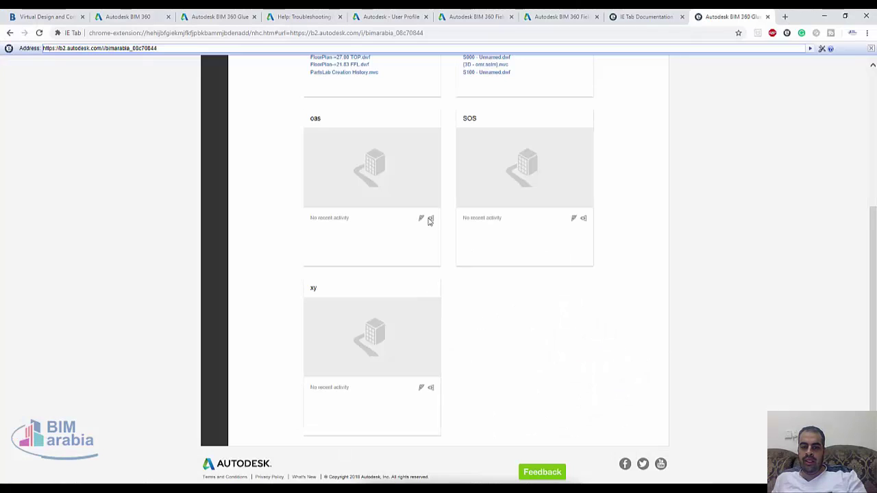
# Sign in to BIM 360 Glue using the saved account e-mail and password.
pyautogui.scroll(3, 644, 257)
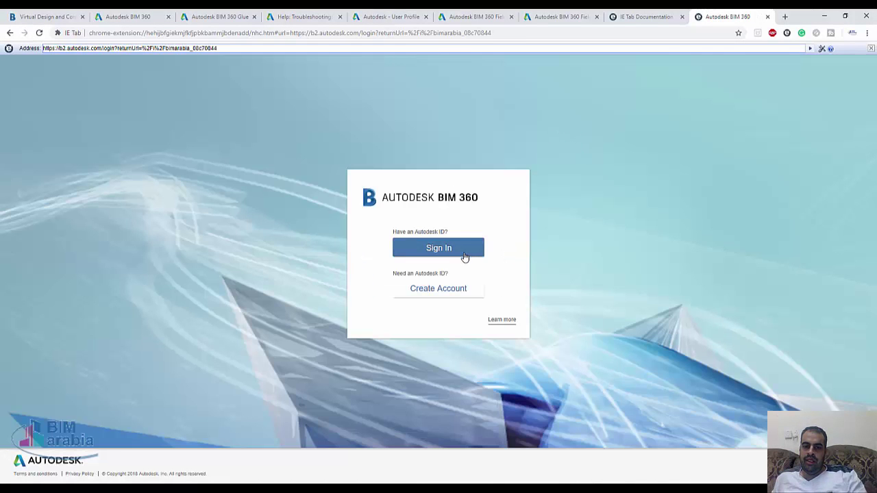
pyautogui.click(463, 252)
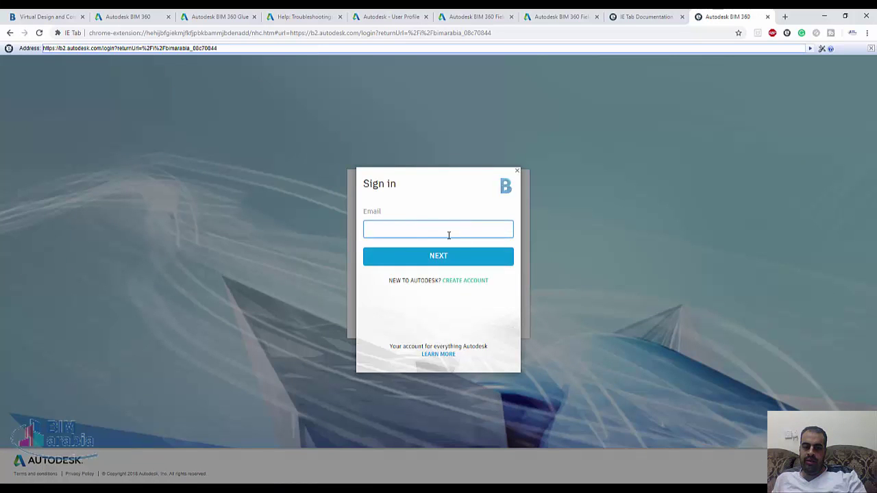
pyautogui.click(448, 231)
pyautogui.click(430, 261)
pyautogui.click(435, 260)
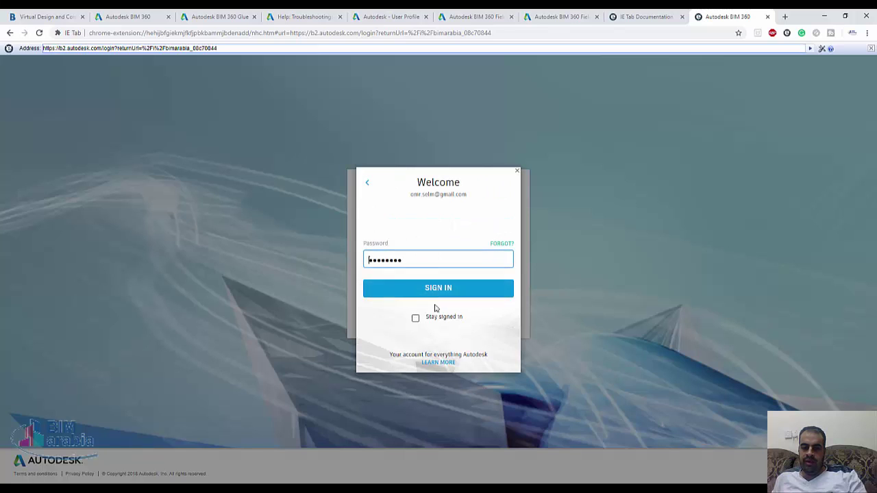
pyautogui.click(436, 293)
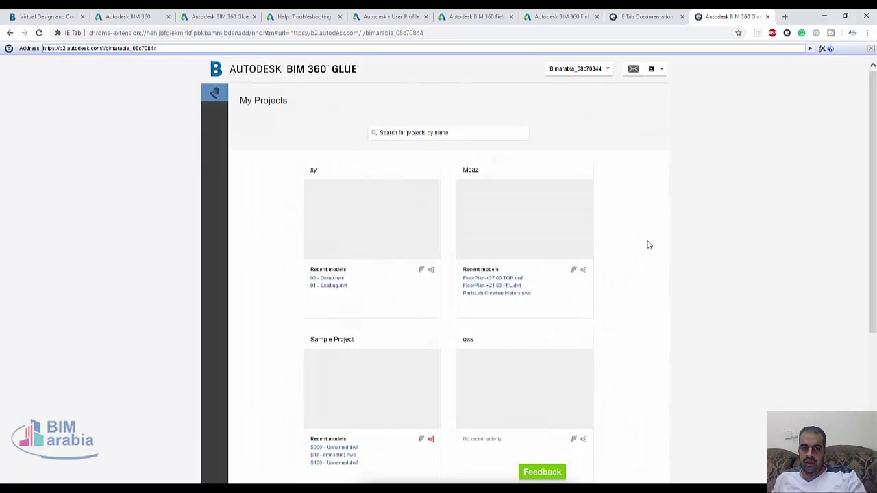
# Open 02 - Demo.nwc from the xy project's Recent models.
pyautogui.scroll(-3, 650, 237)
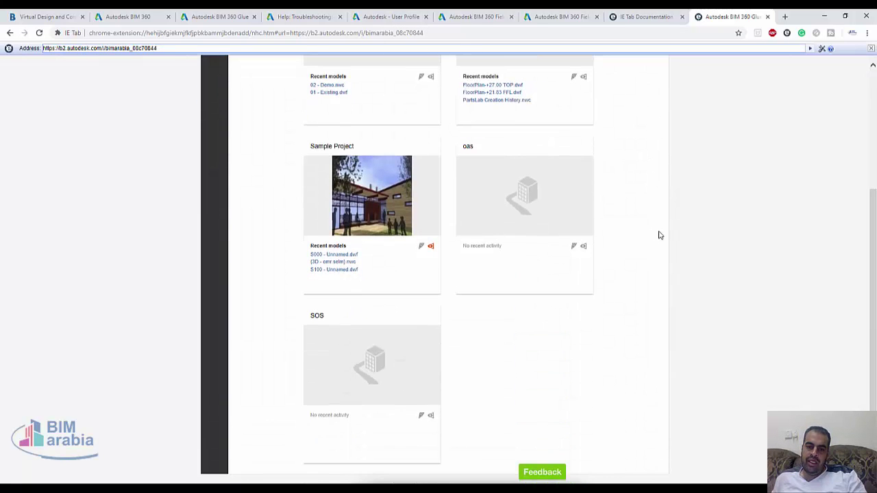
pyautogui.scroll(2, 460, 376)
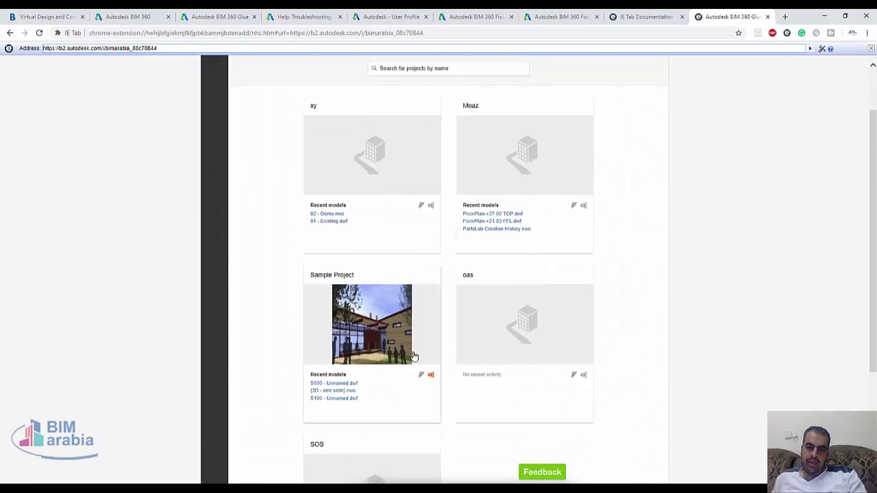
pyautogui.click(329, 215)
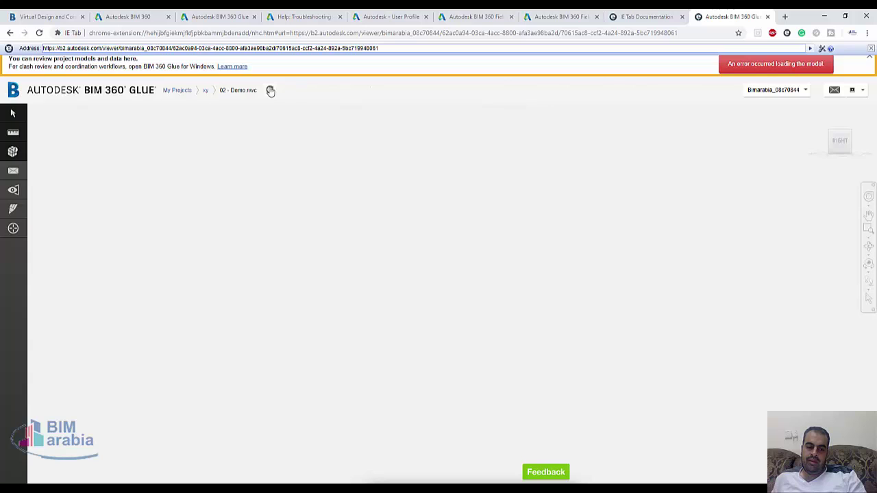
# Inspect the 02 - Demo model in isometric view with Properties, Measure, zoom and pan.
pyautogui.click(840, 146)
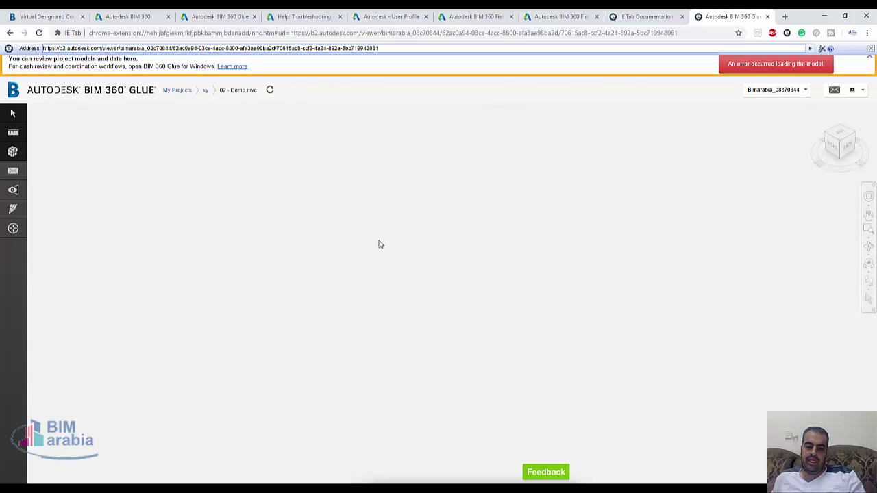
pyautogui.click(9, 156)
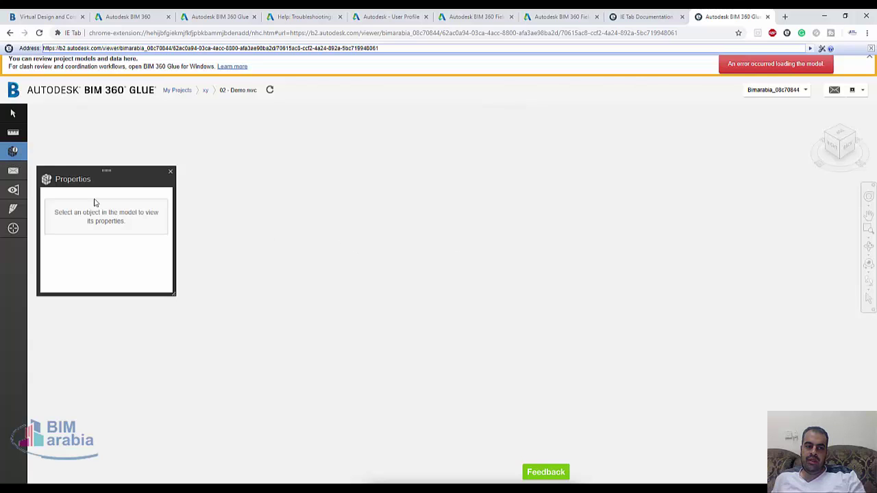
pyautogui.click(13, 131)
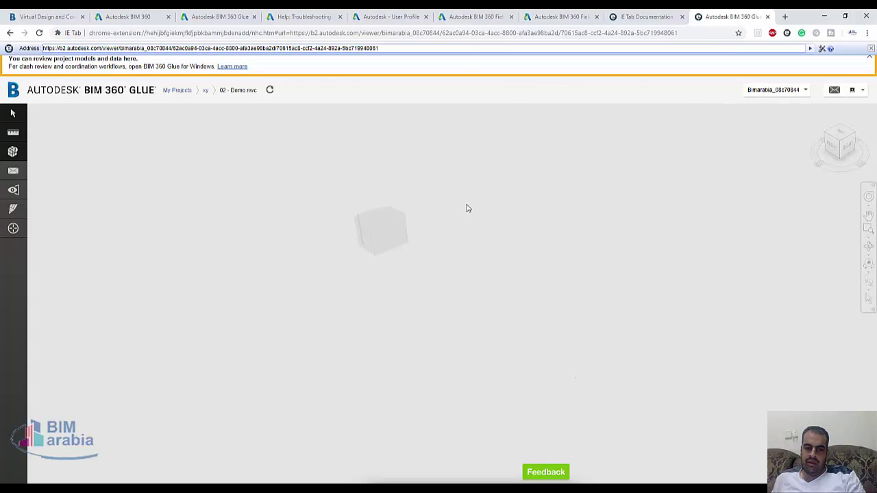
pyautogui.scroll(5, 313, 219)
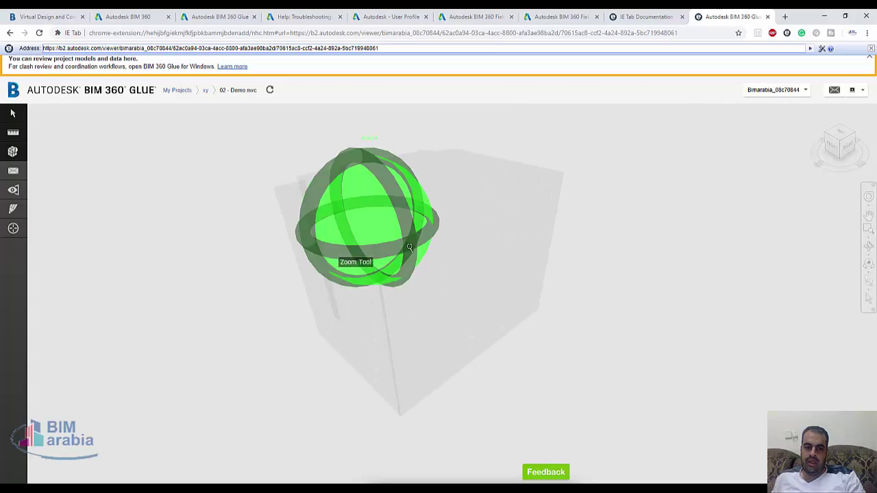
pyautogui.scroll(-3, 556, 317)
pyautogui.scroll(-2, 594, 285)
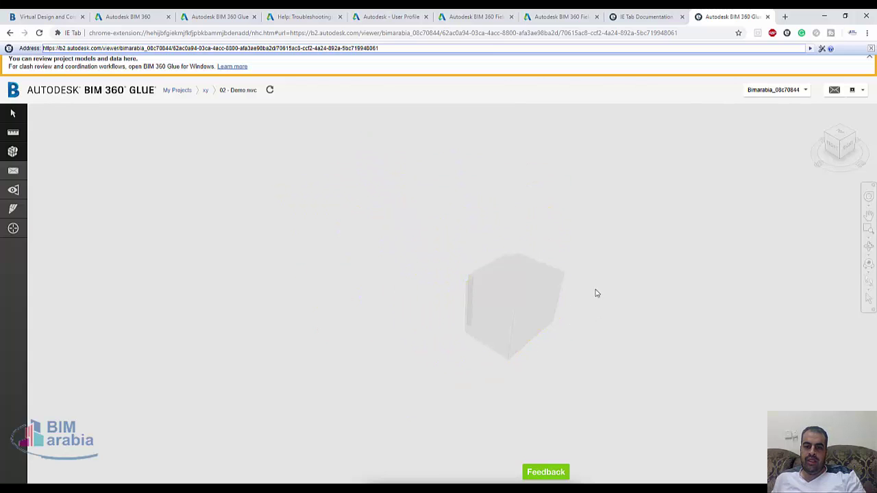
pyautogui.moveTo(510, 309); pyautogui.dragTo(479, 299, button='middle')
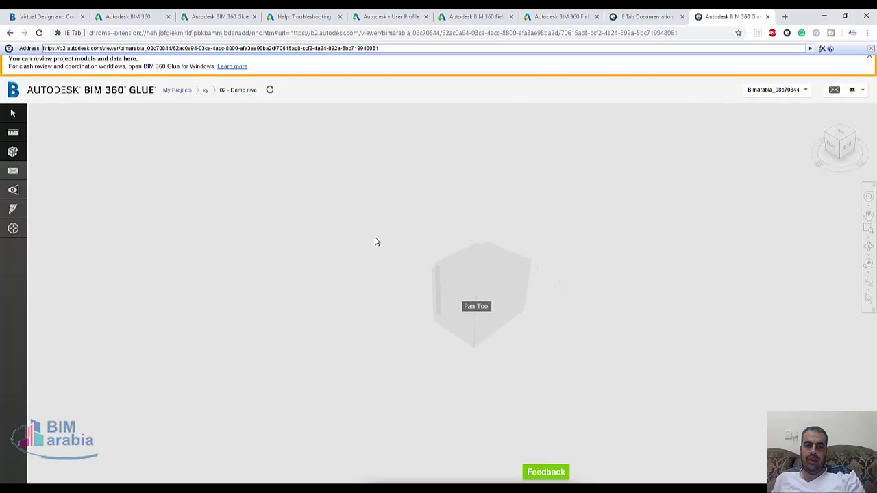
pyautogui.click(206, 93)
# Return to project xy and open the 01 - Existing.dwf model in the web viewer.
pyautogui.click(201, 105)
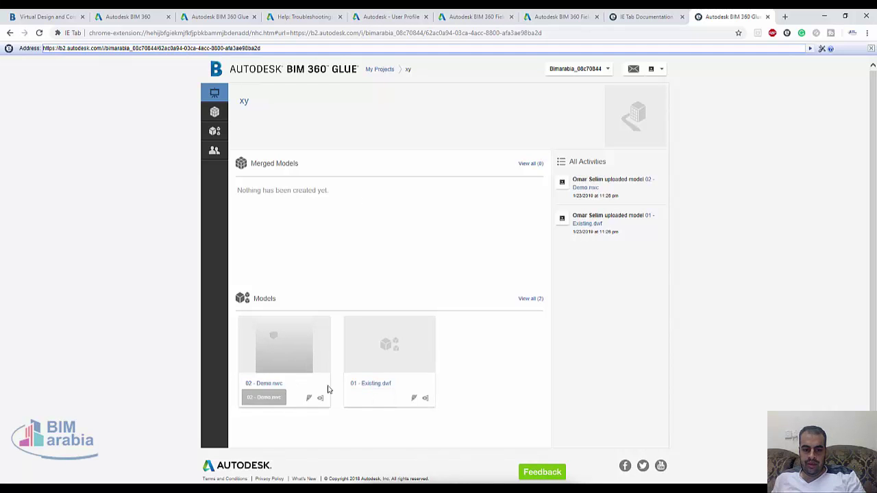
pyautogui.click(381, 385)
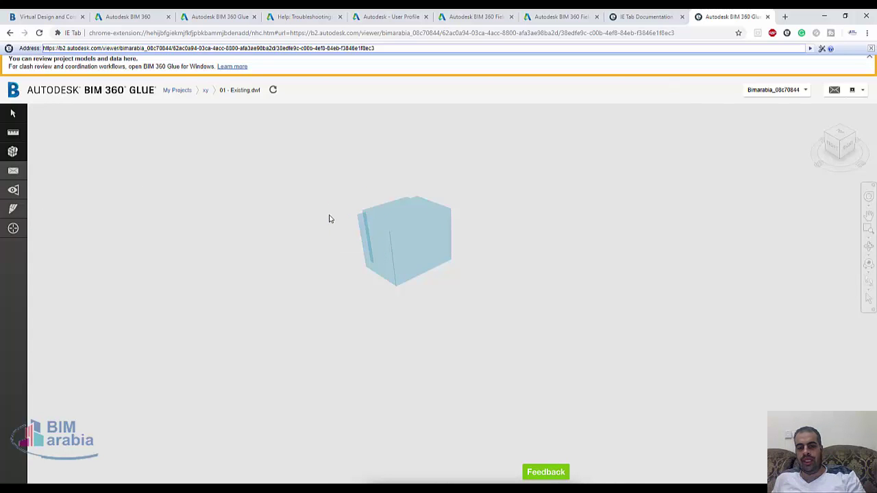
pyautogui.scroll(-3, 548, 240)
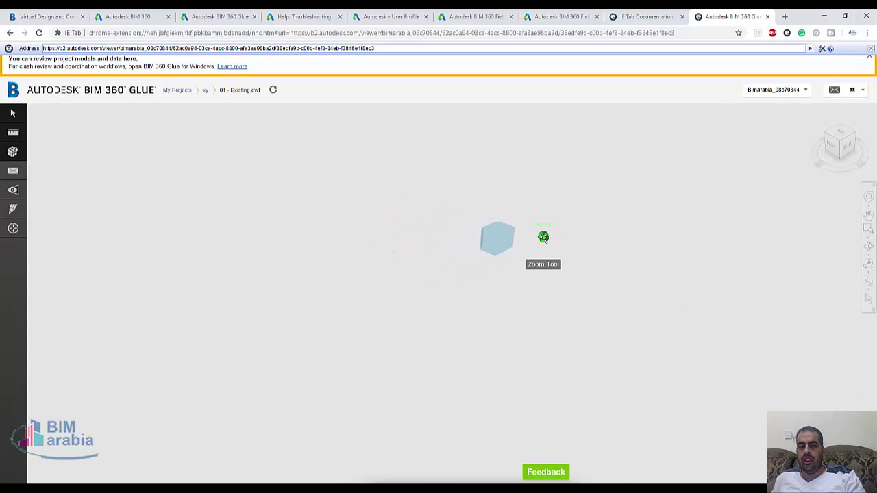